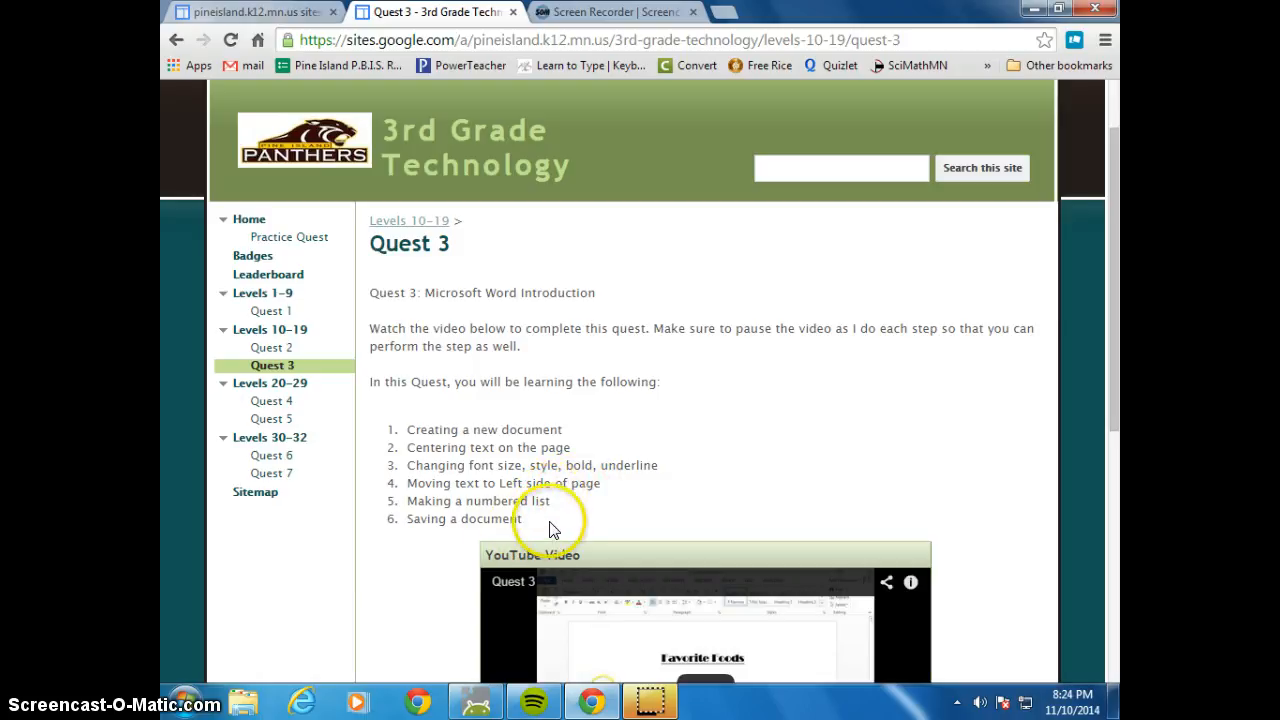
Switch from the browser to Word 2013 and create a blank document
left_click(1028, 10)
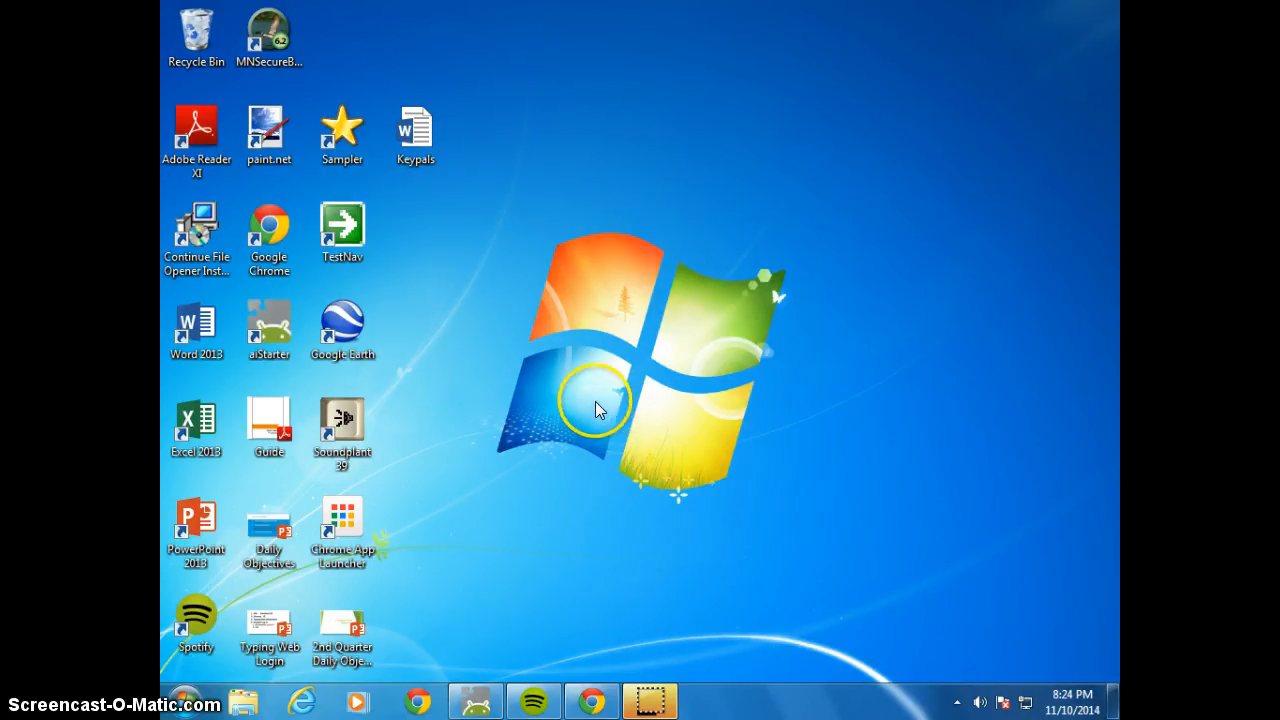
double_click(205, 332)
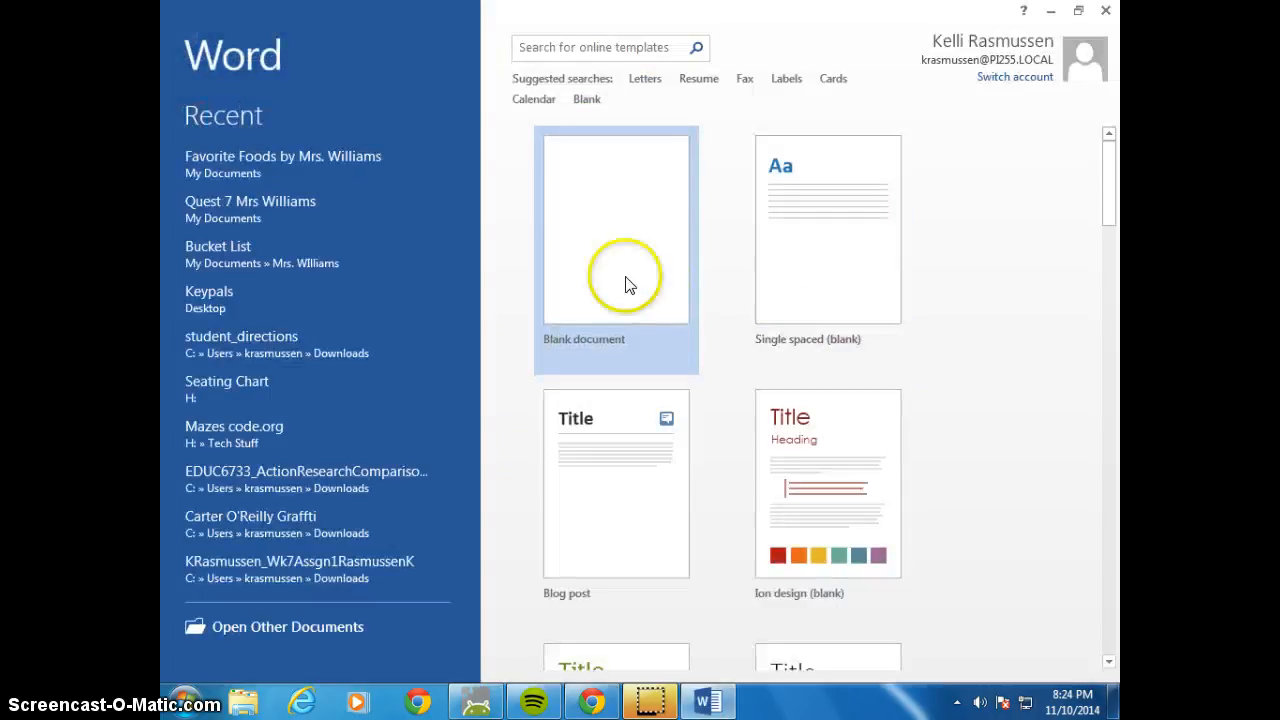
left_click(614, 263)
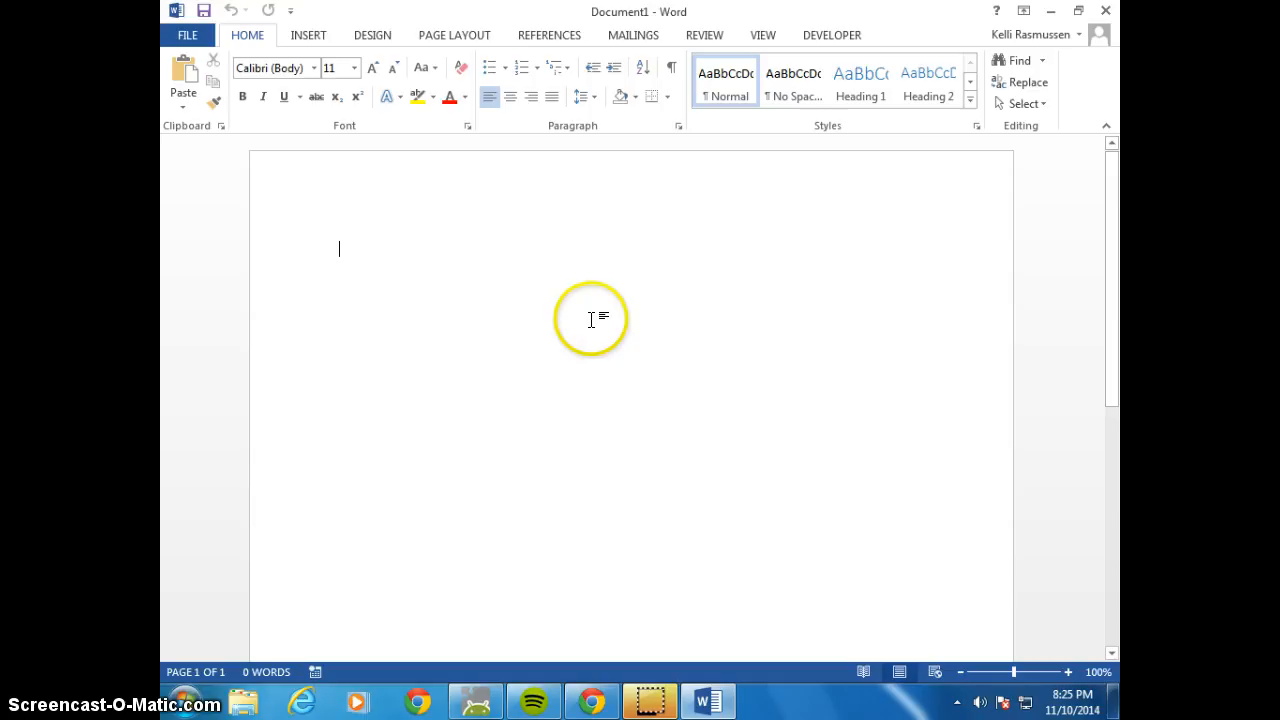
Save the document as "Favorite Foods" in the teacher's named folder on the H: network drive
left_click(204, 16)
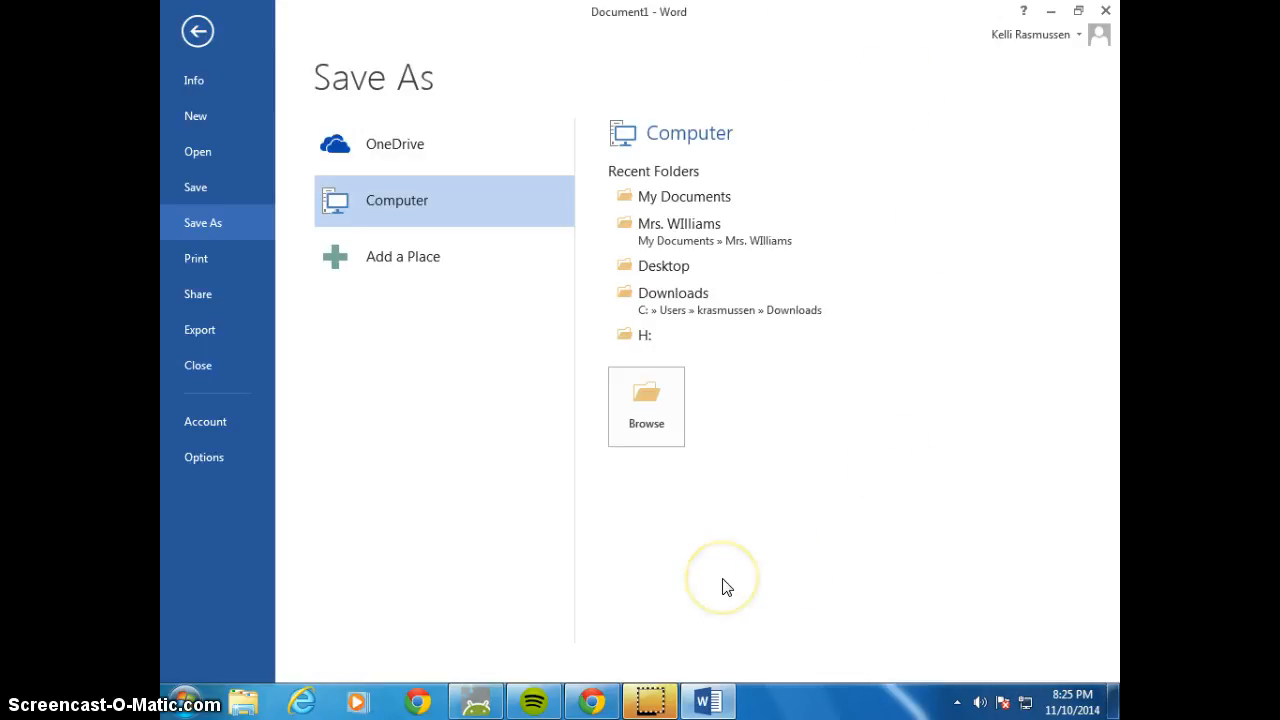
left_click(648, 404)
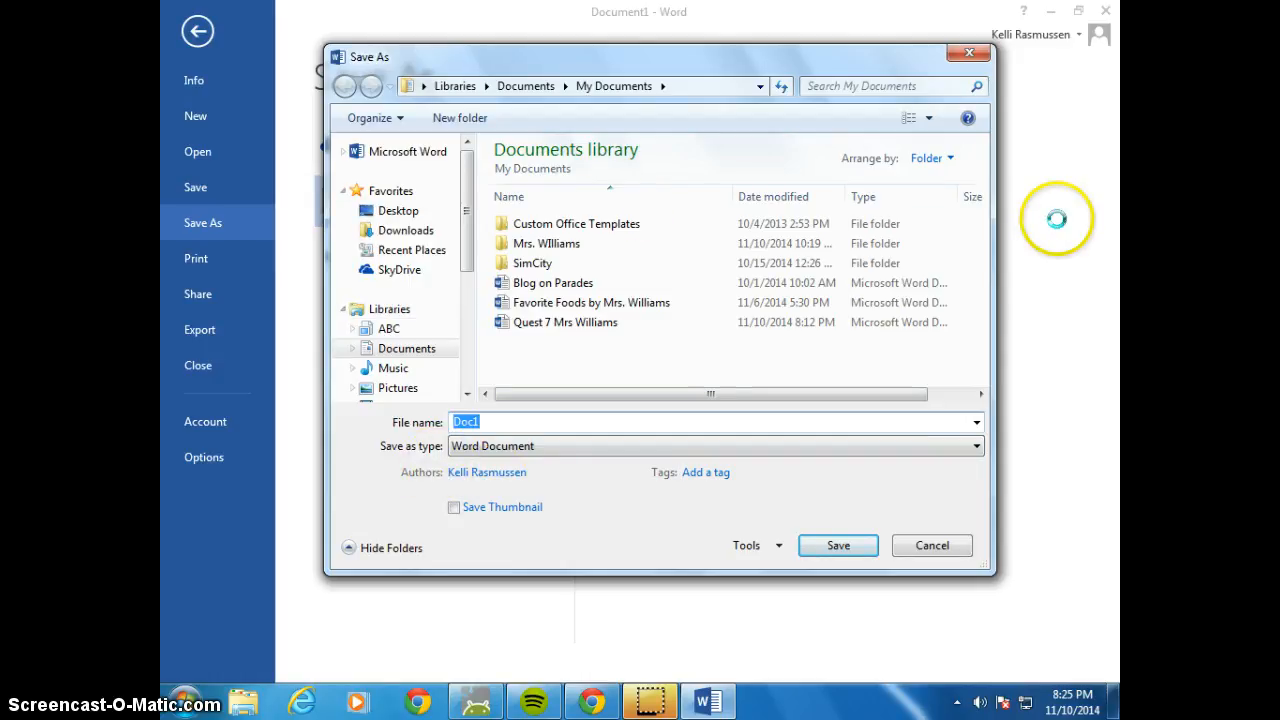
left_click_drag(466, 206, 460, 318)
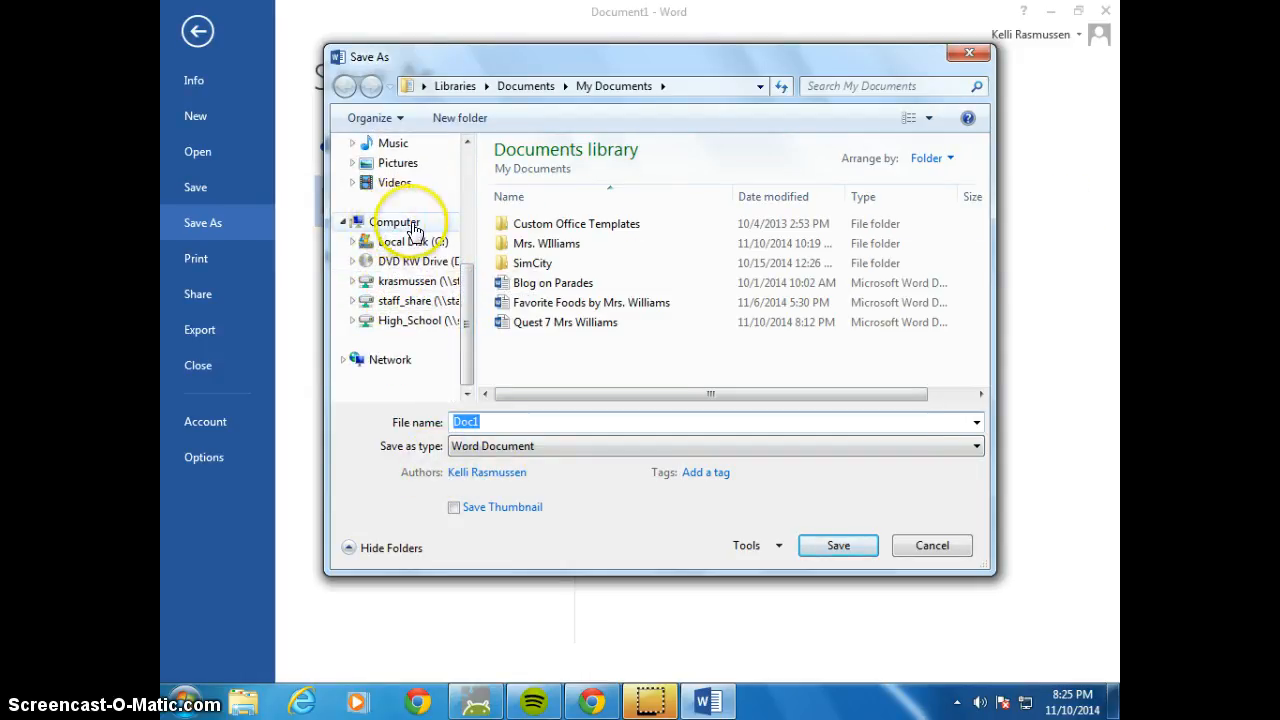
left_click(405, 286)
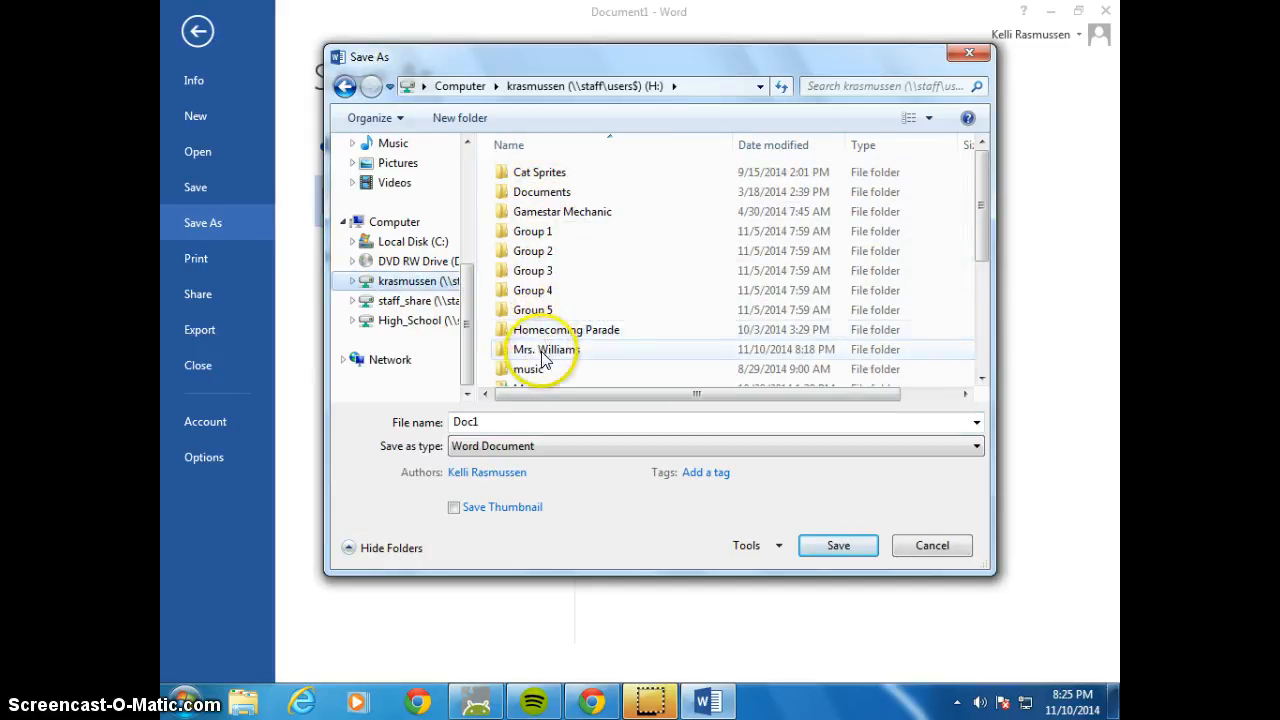
double_click(543, 352)
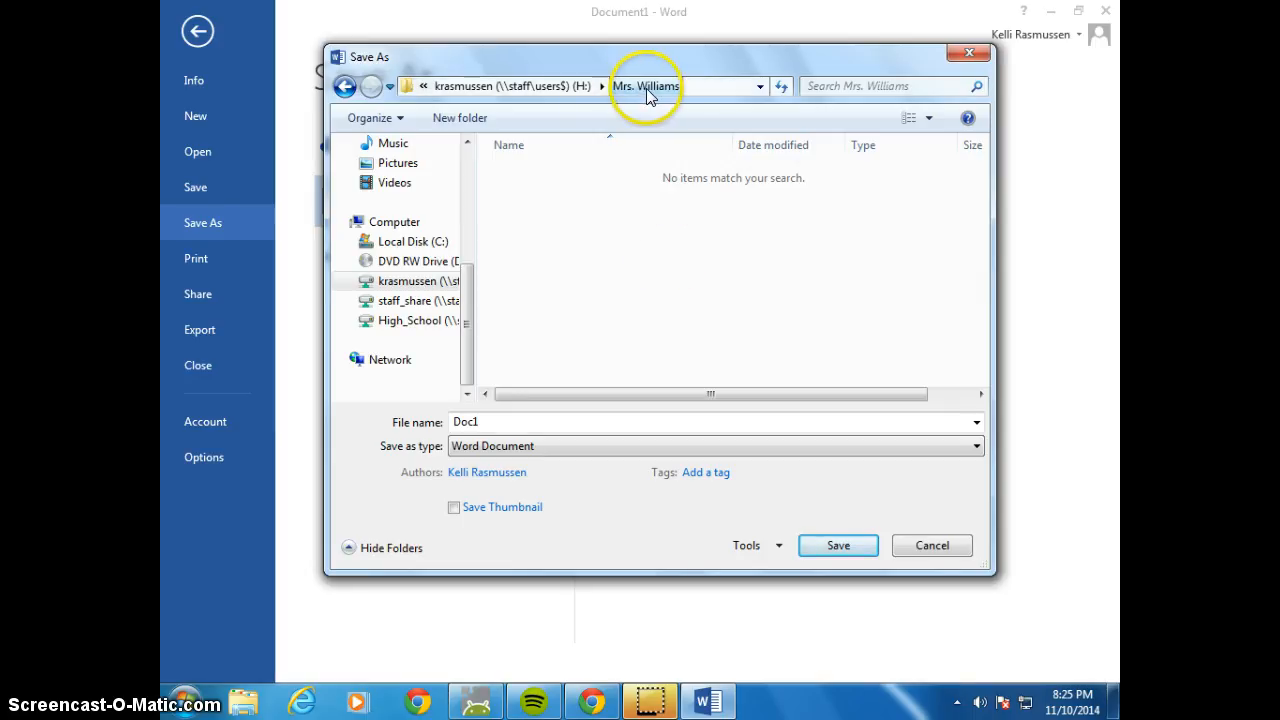
double_click(492, 422)
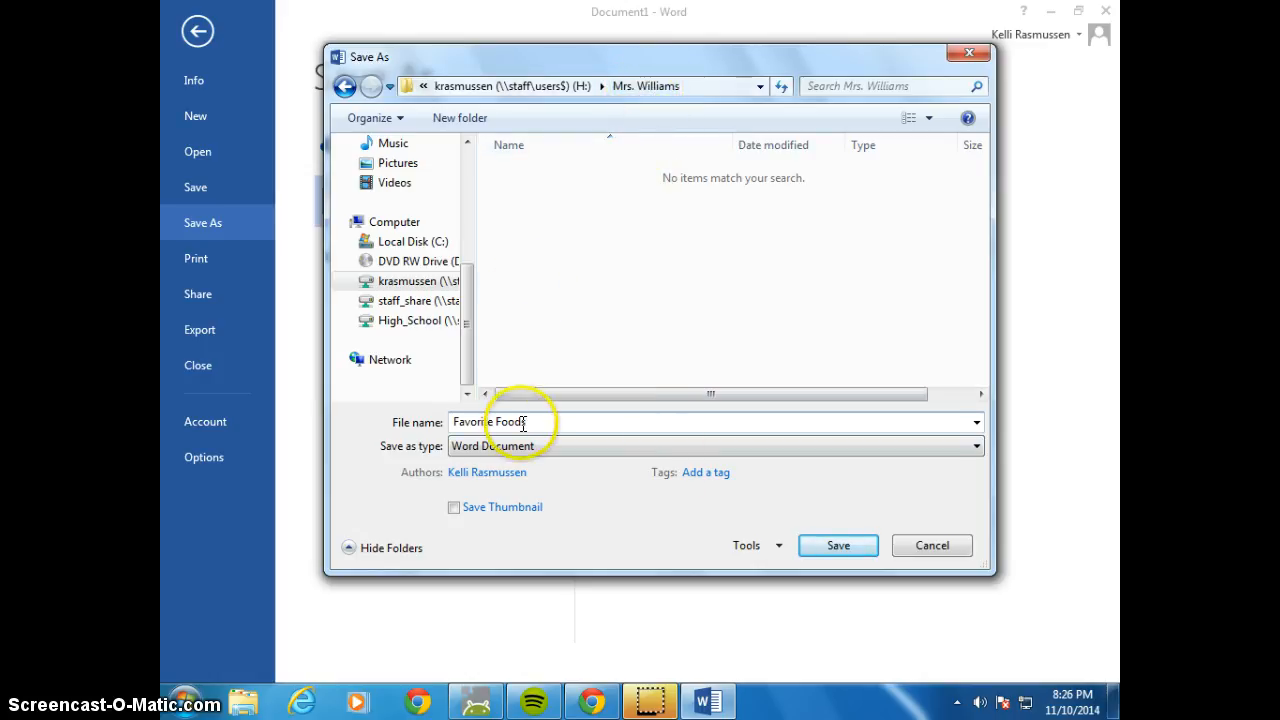
left_click(838, 545)
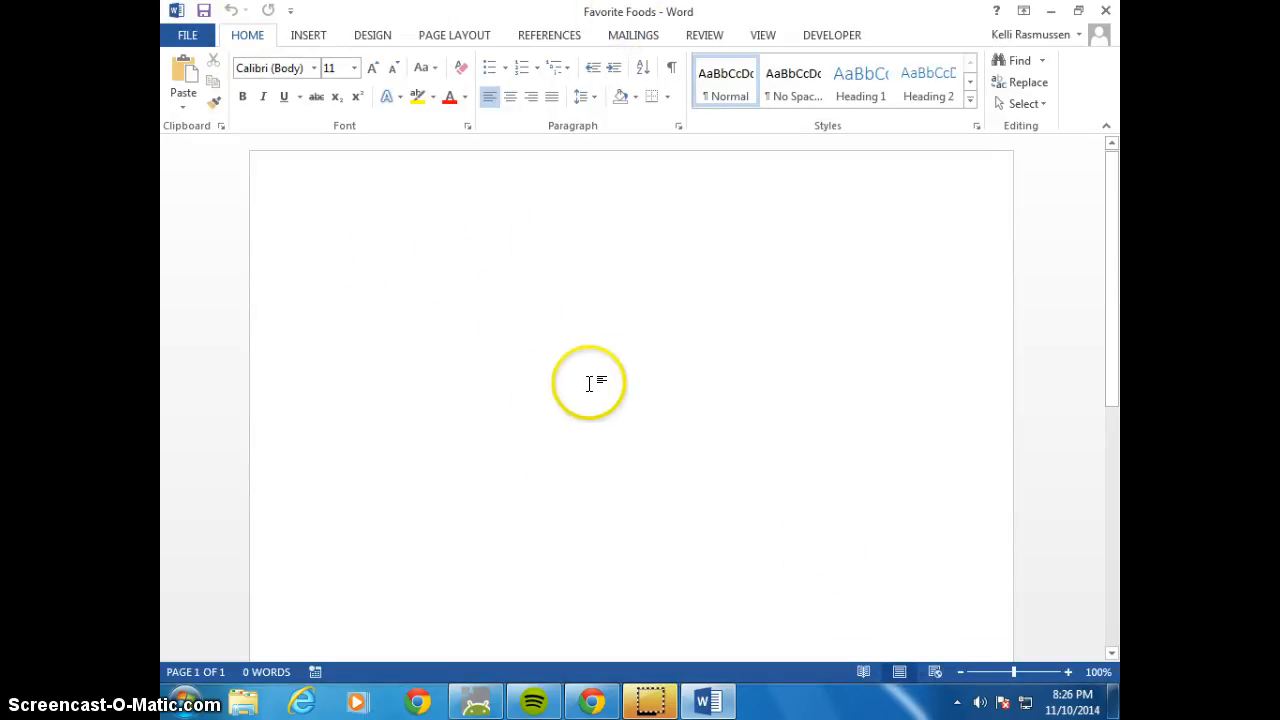
left_click(201, 12)
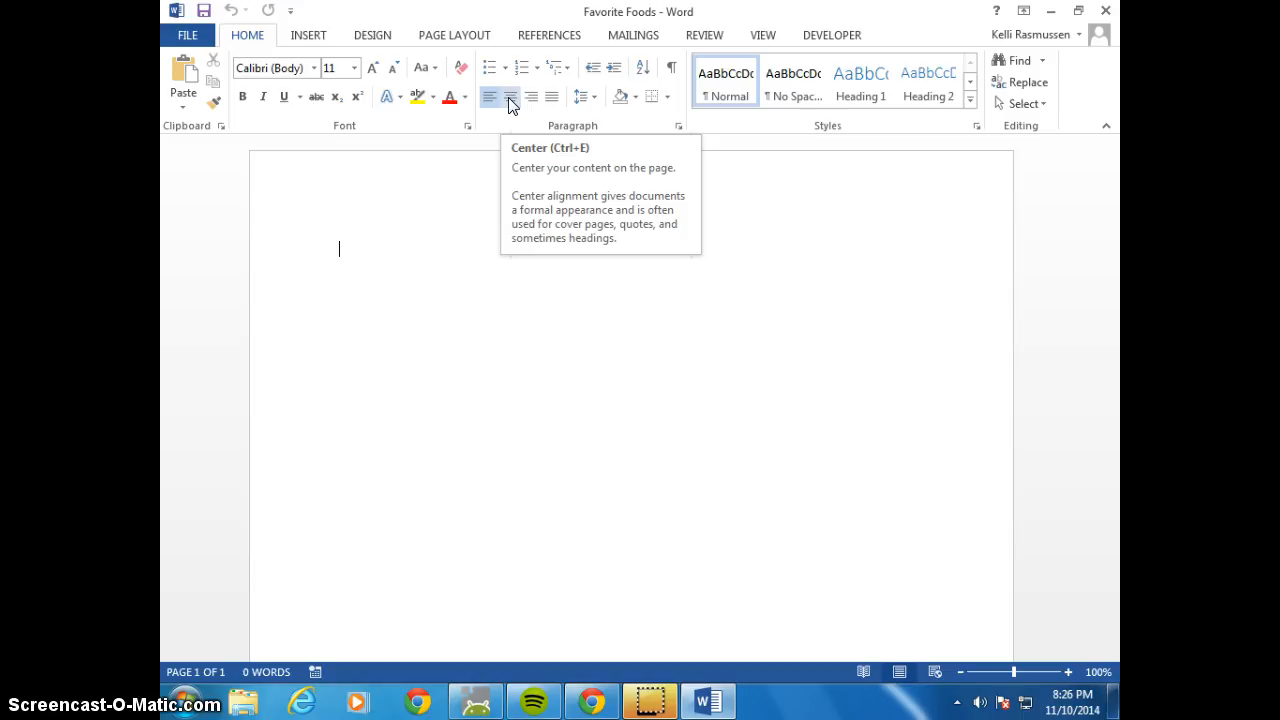
Center the first line and enter the title "Favorite Foods"
left_click(510, 97)
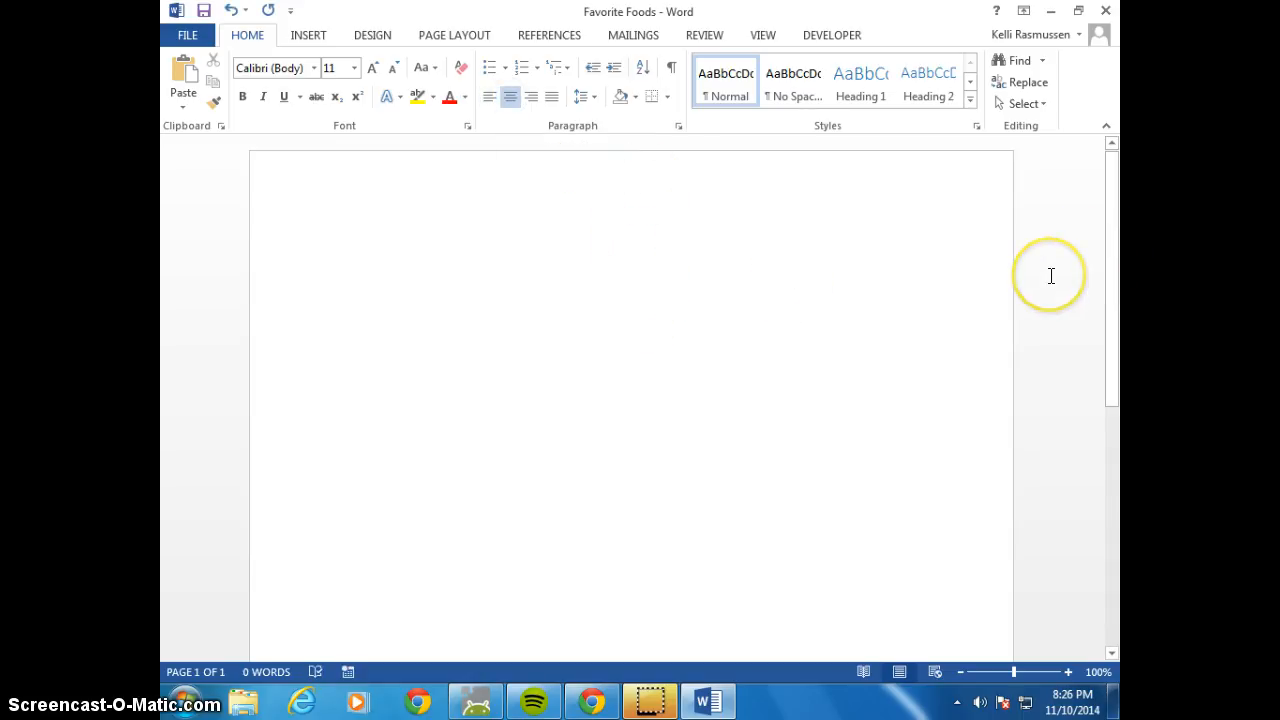
type("Favorite Foods")
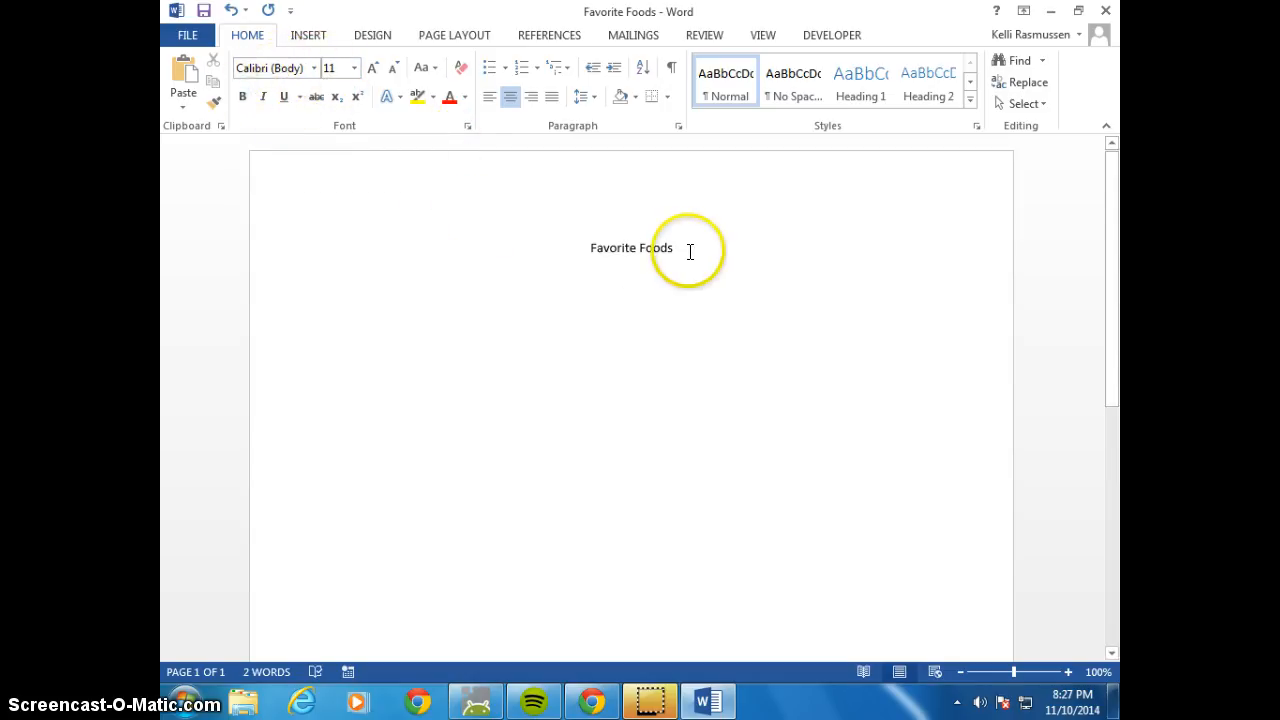
Format the "Favorite Foods" title as bold, underlined Californian FB text at size 22
left_click_drag(680, 249, 584, 248)
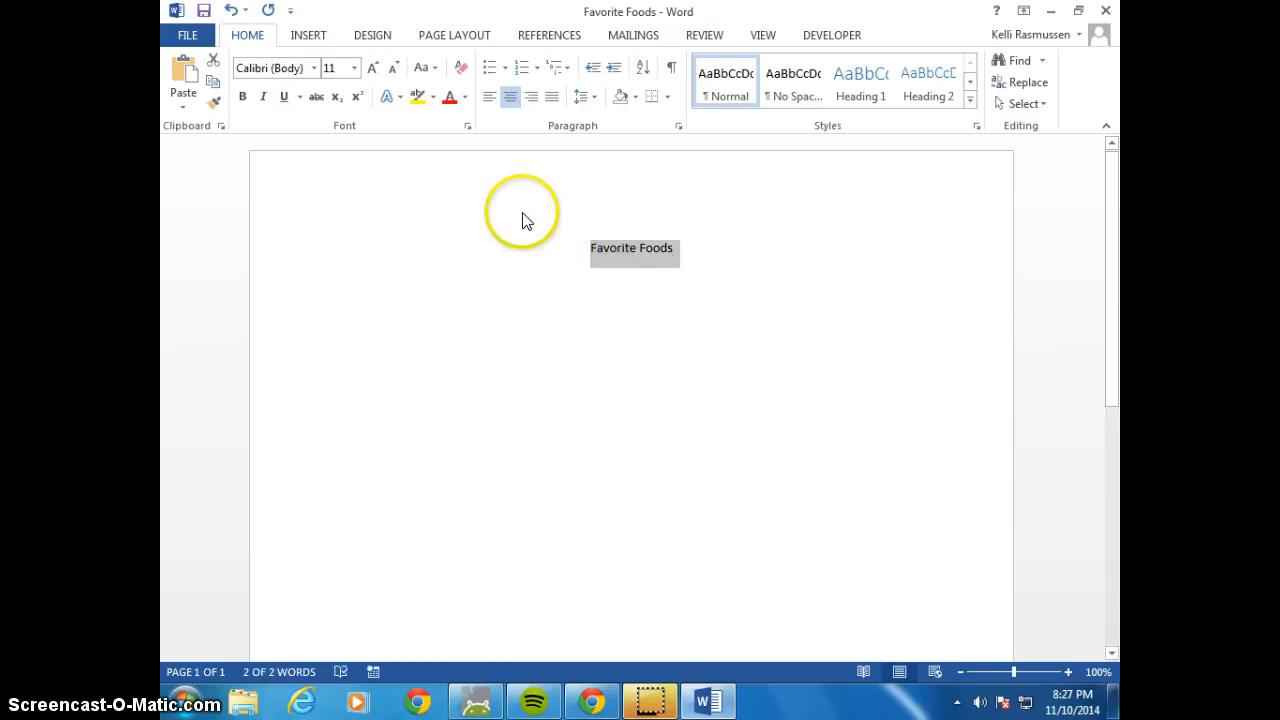
left_click(354, 68)
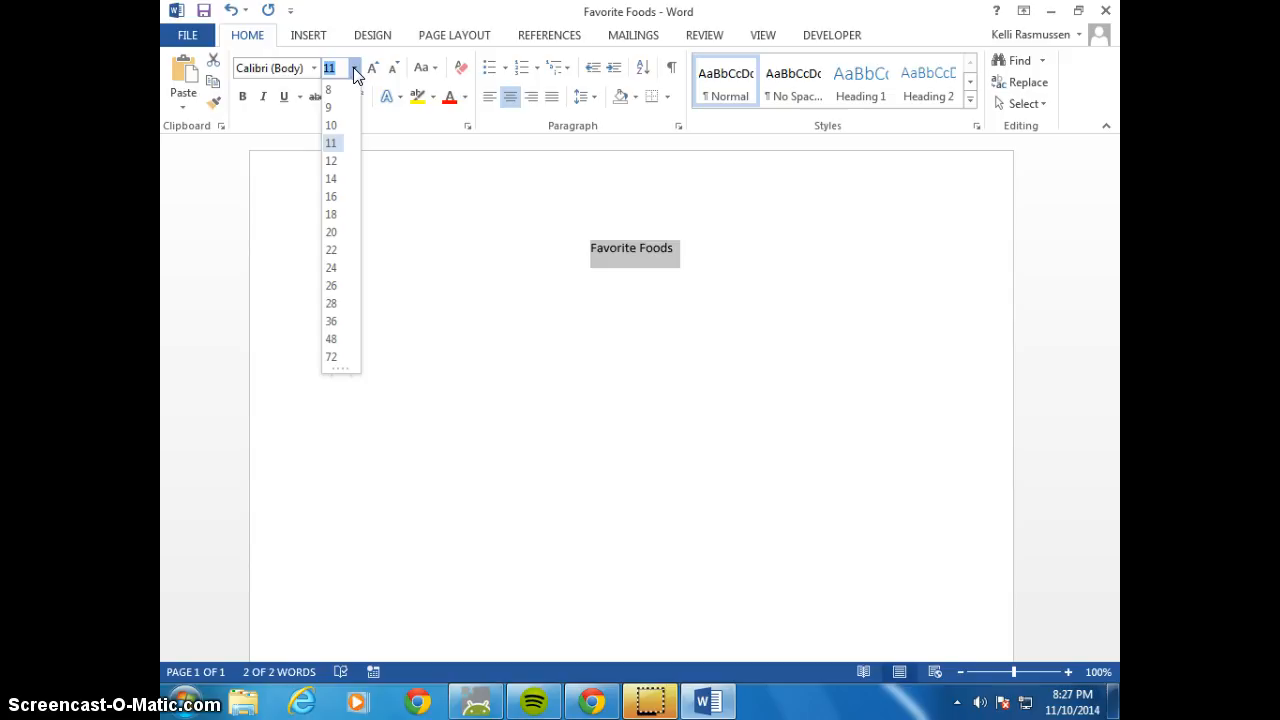
left_click(336, 251)
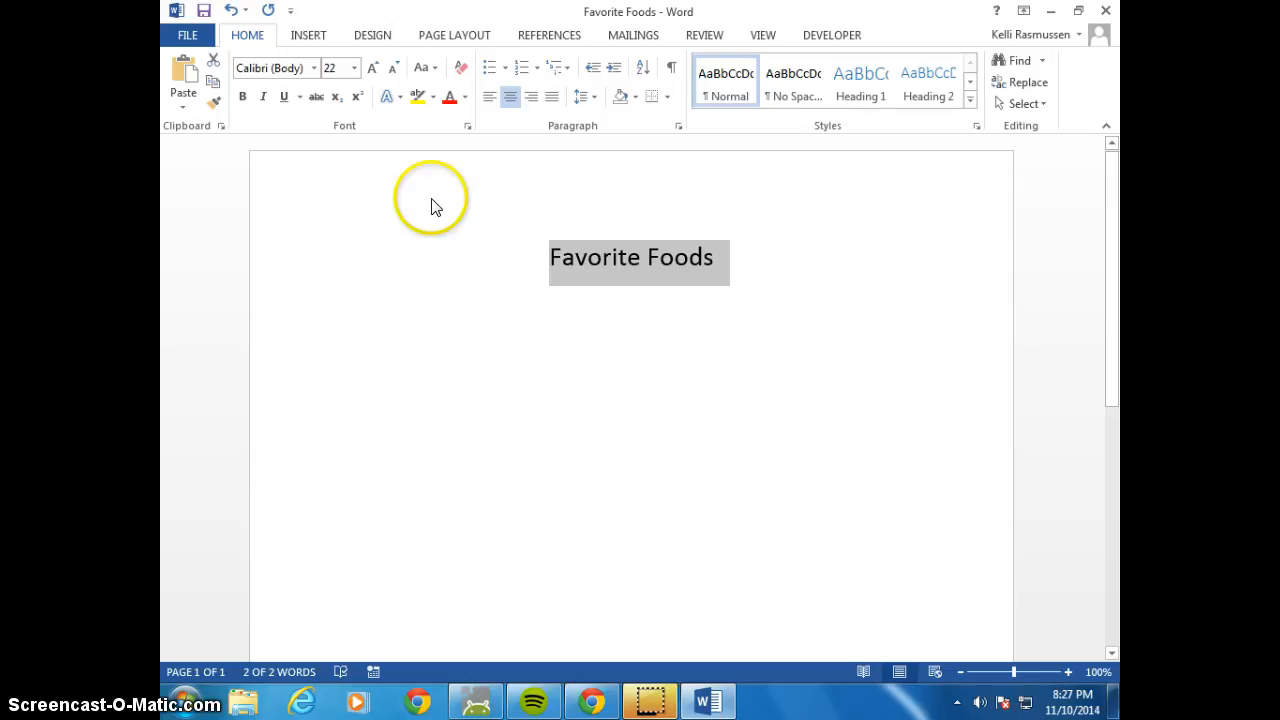
left_click(243, 97)
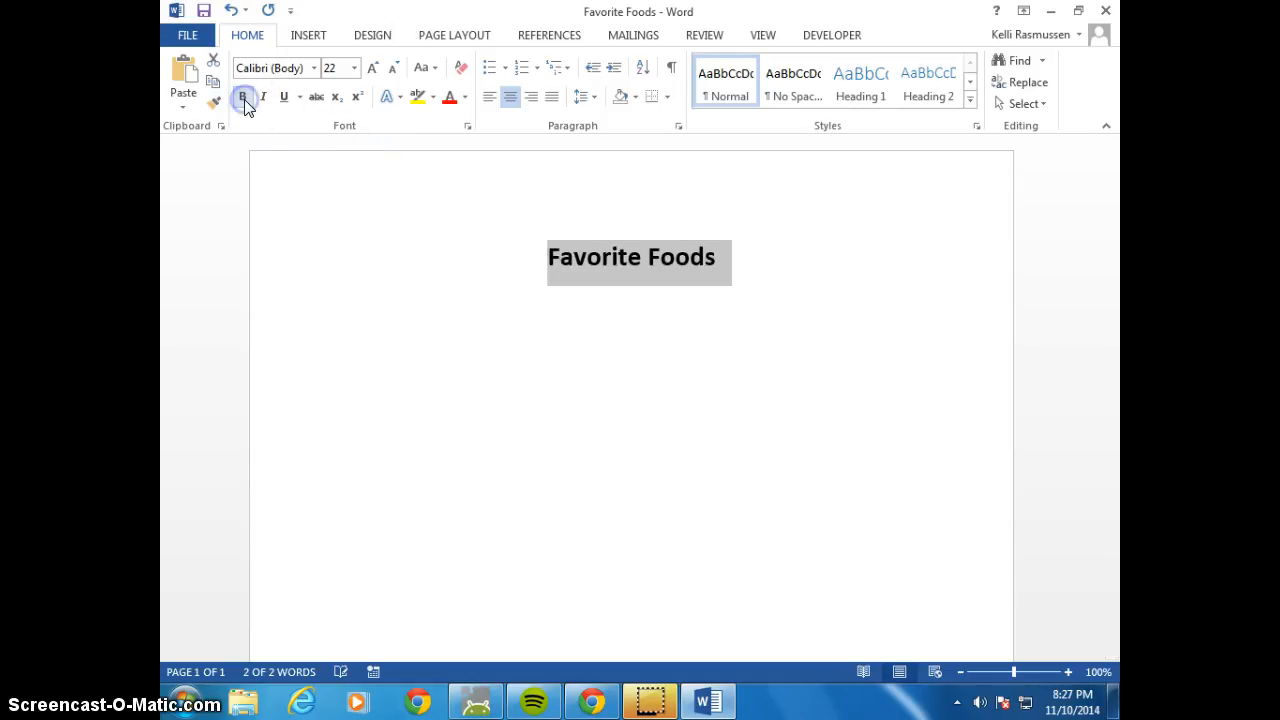
left_click(314, 67)
scroll(331, 496, "down", 5)
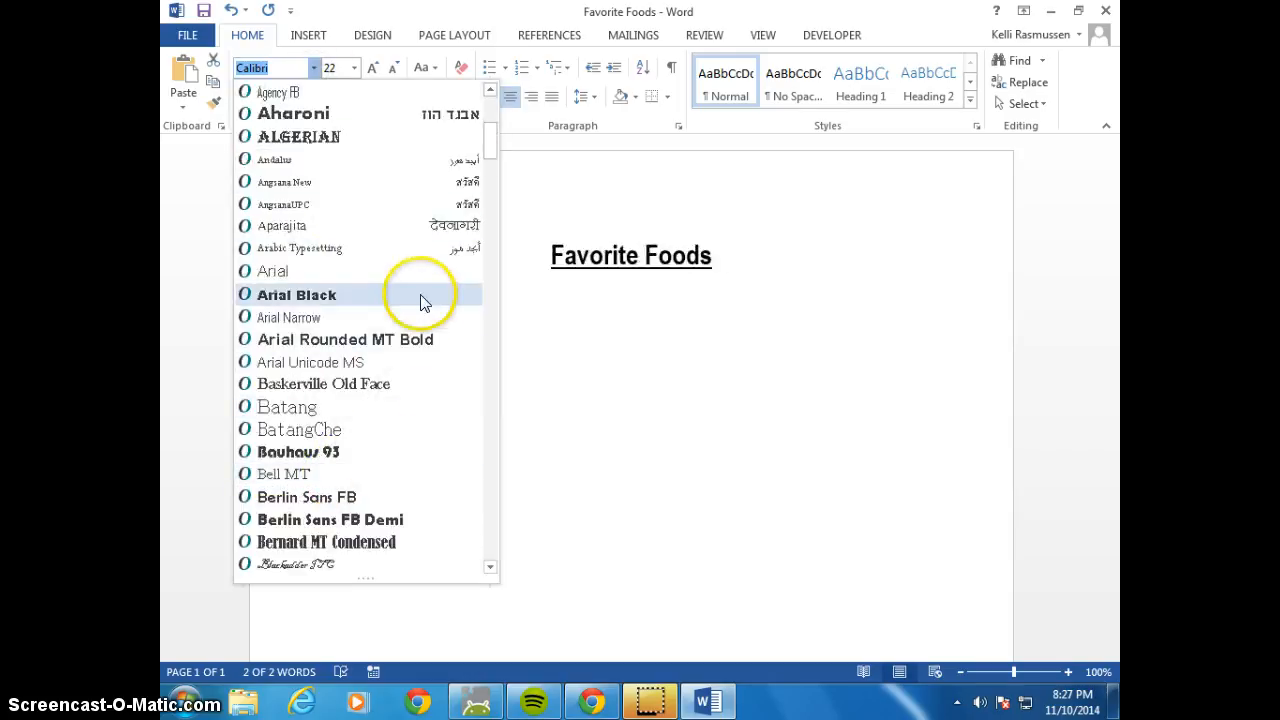
left_click_drag(488, 155, 491, 191)
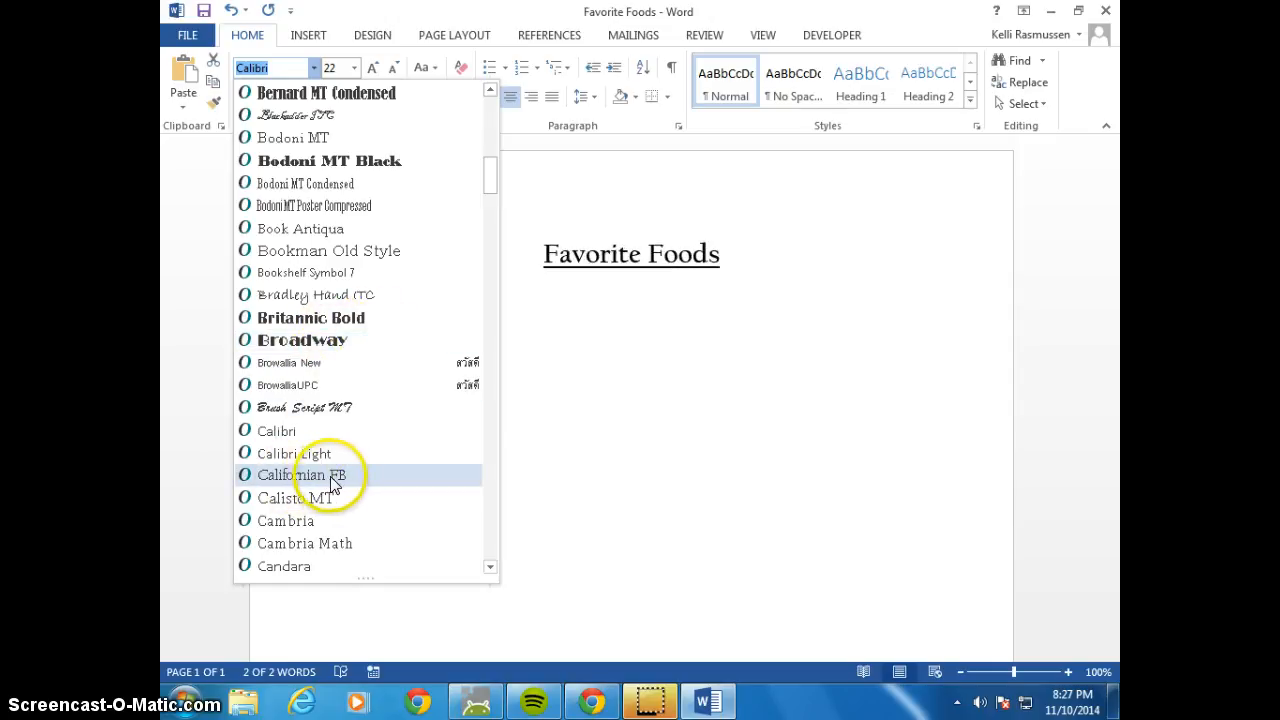
left_click(284, 477)
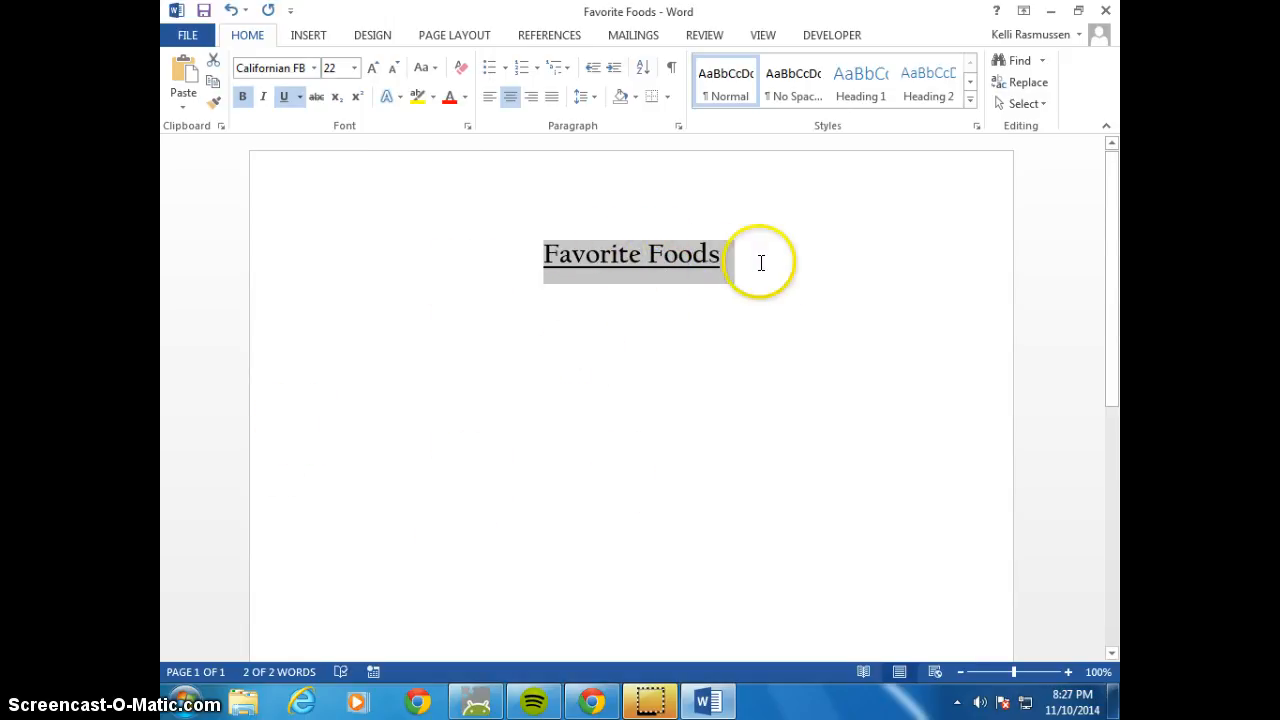
Start a left-aligned line two lines below the title, with bold and underline off and font size 16
left_click(721, 260)
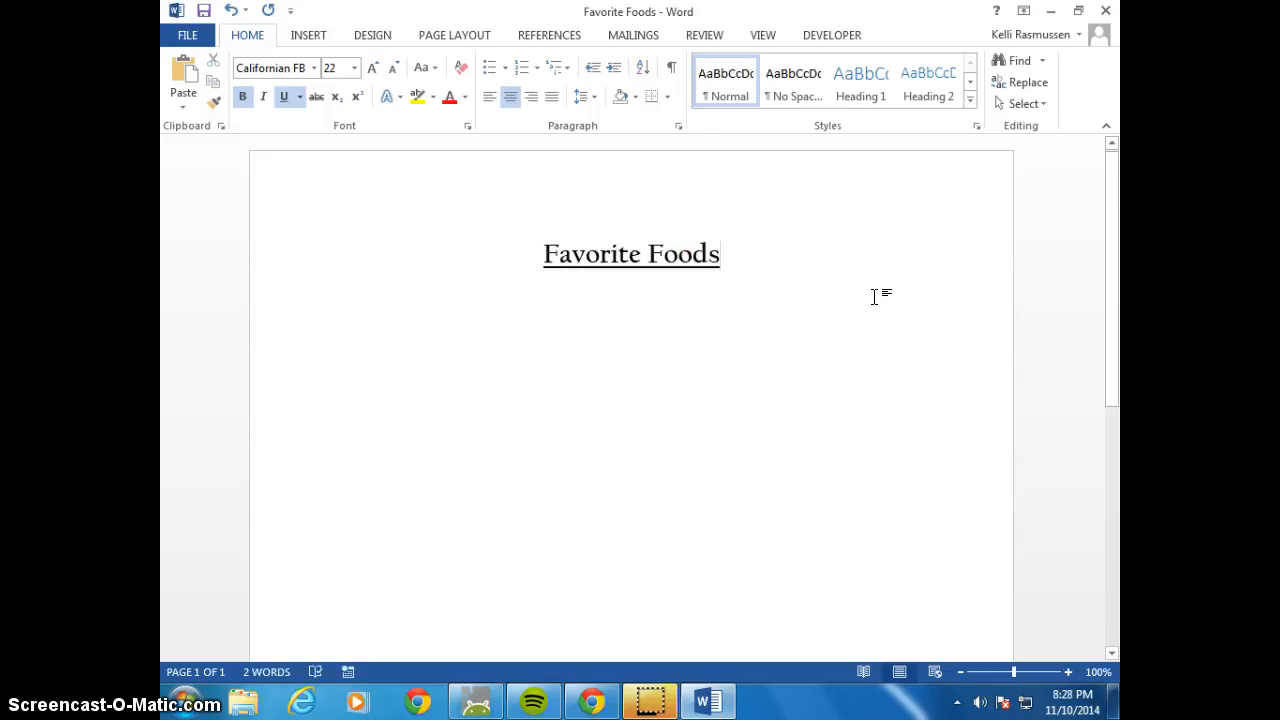
key("Return")
key("Return")
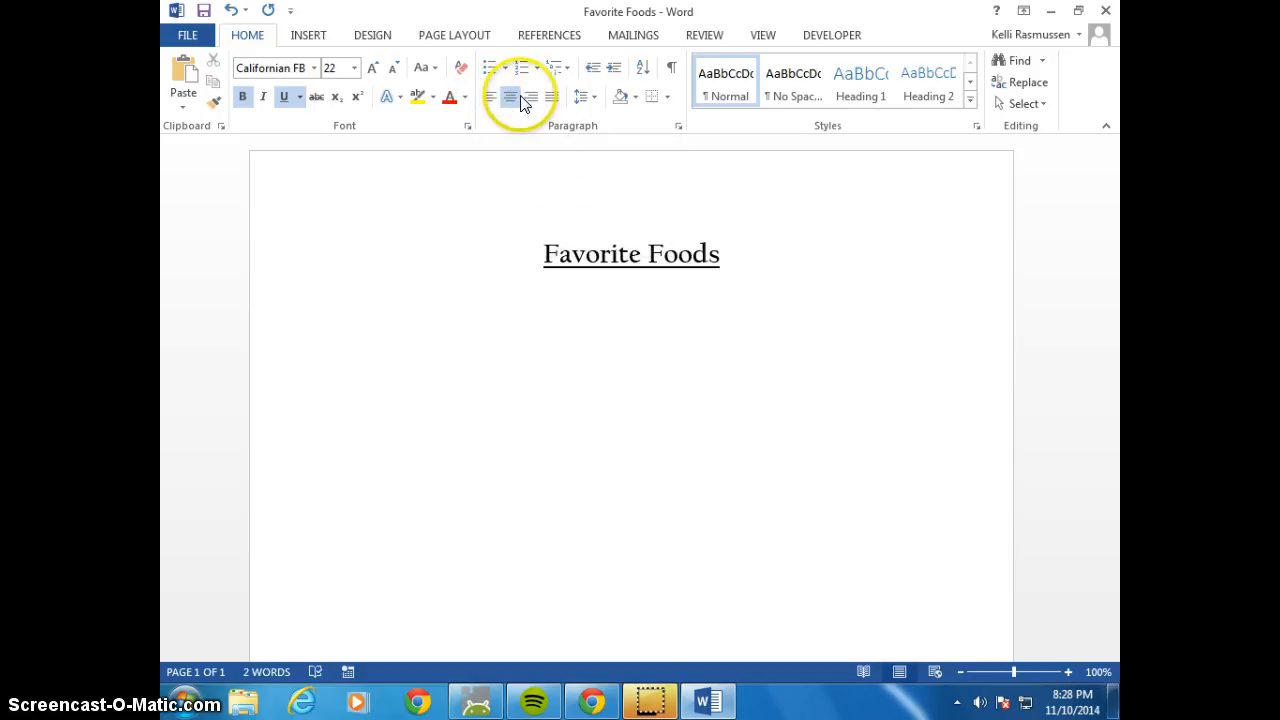
left_click(489, 100)
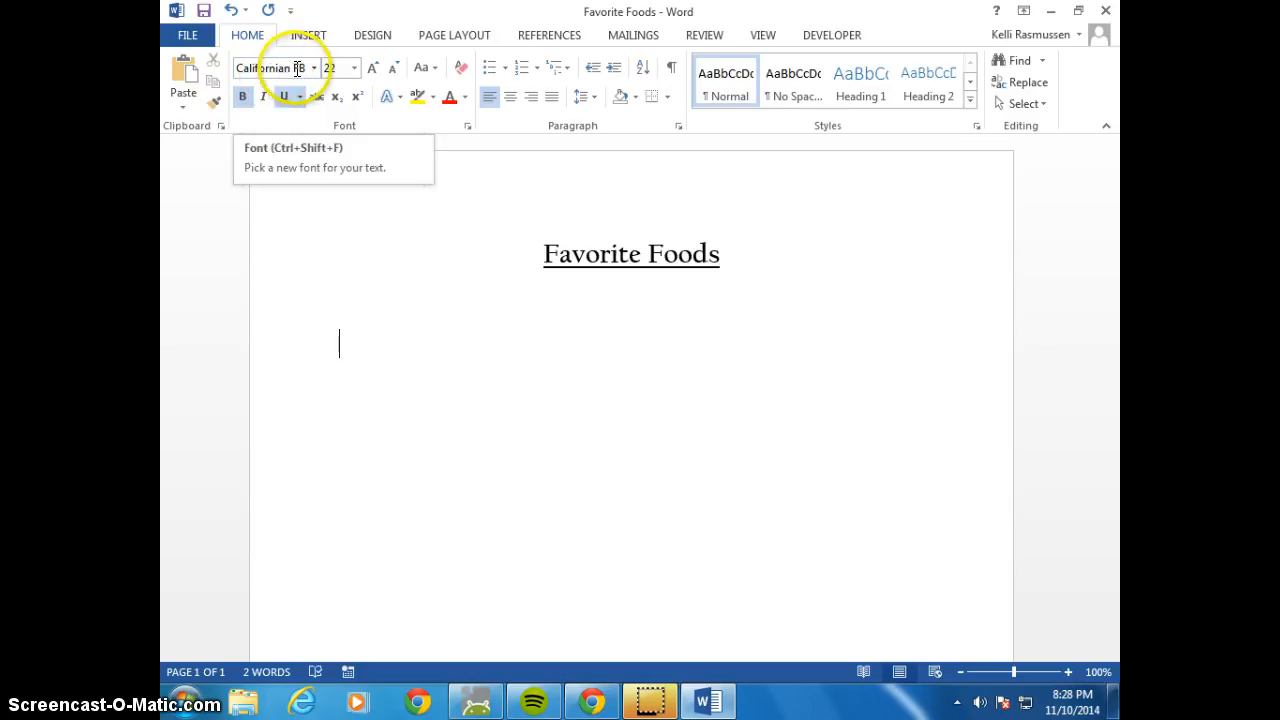
left_click(357, 352)
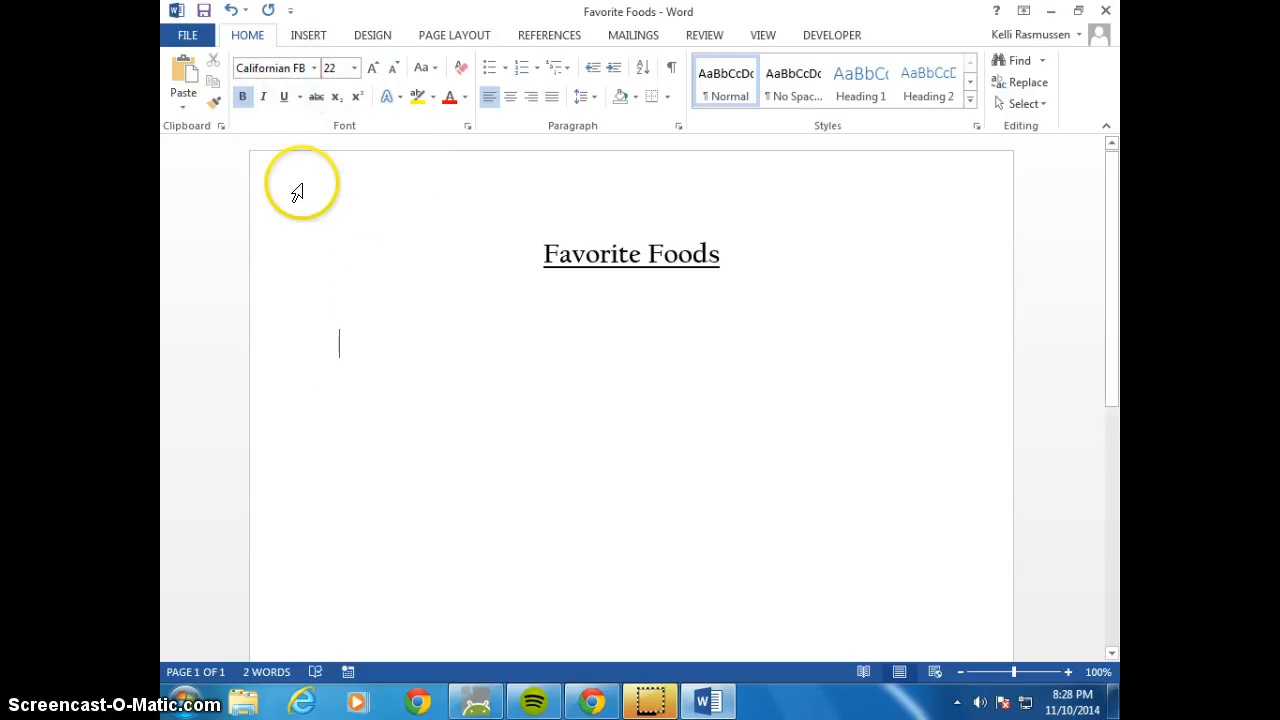
left_click(353, 67)
left_click(333, 196)
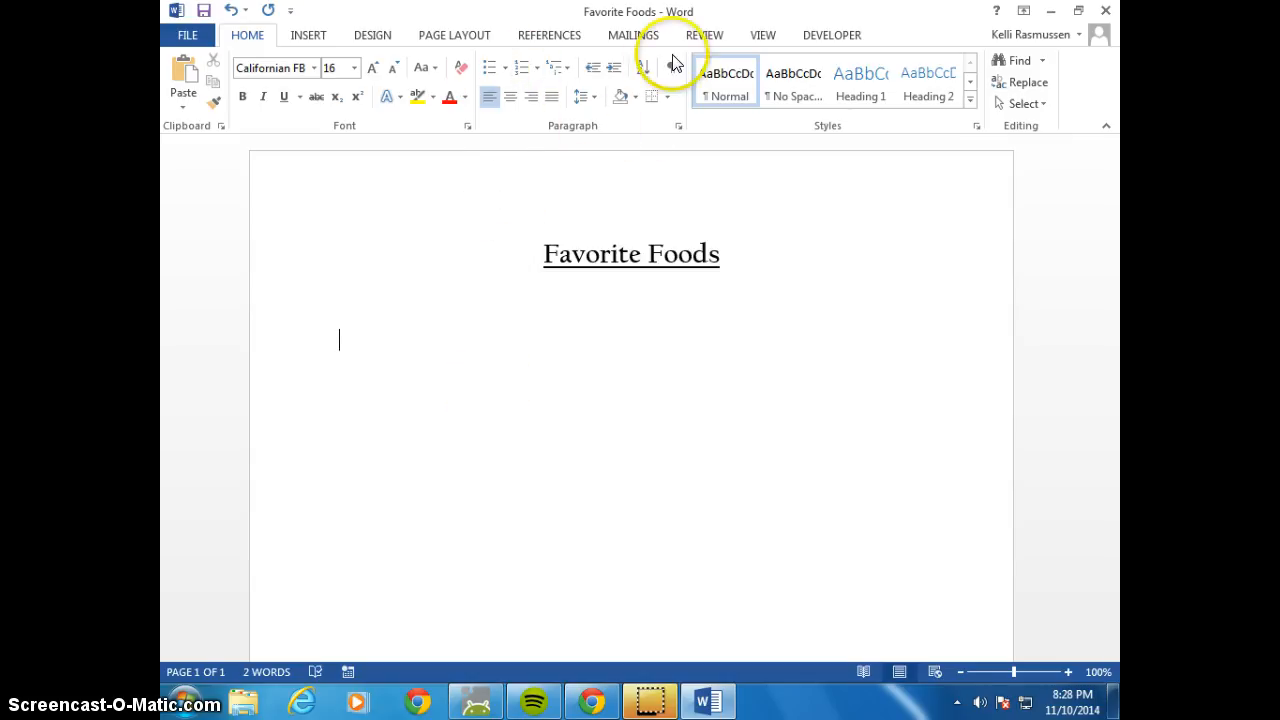
Create a numbered list with the items Pizza, Special K Bars, Chips and Salsa, Cereal and Cookies
left_click(519, 70)
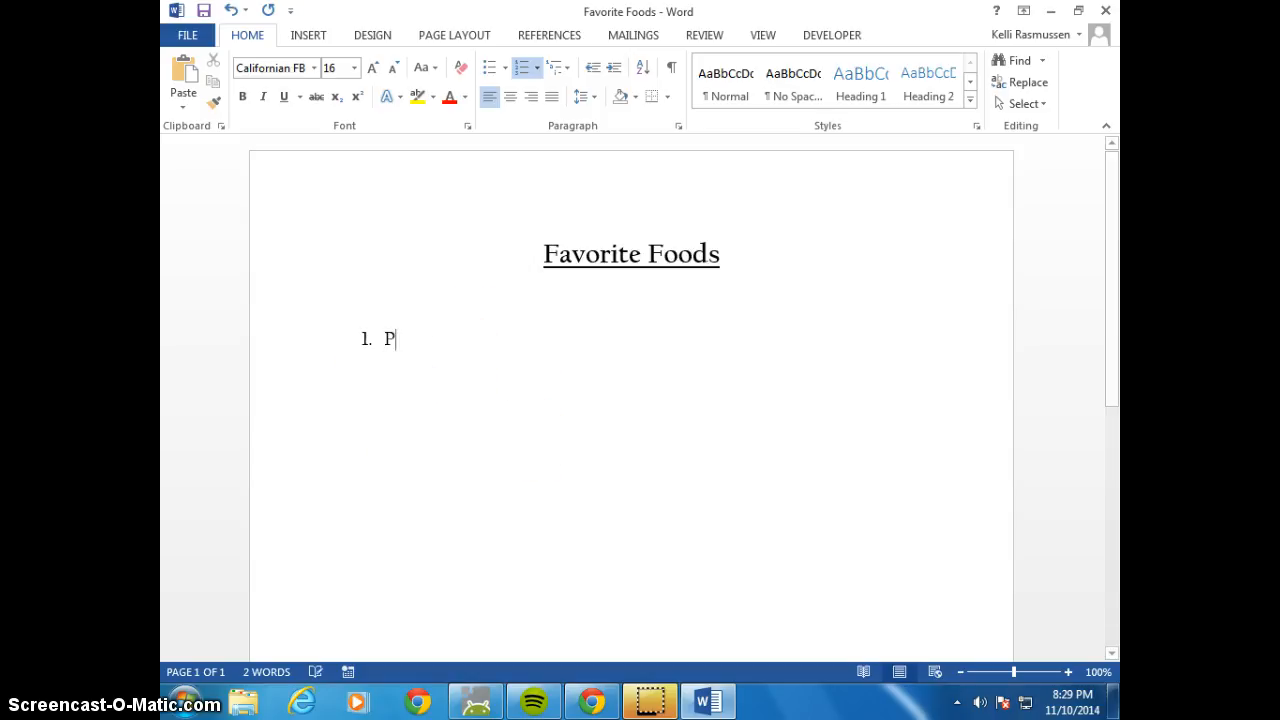
type("izza")
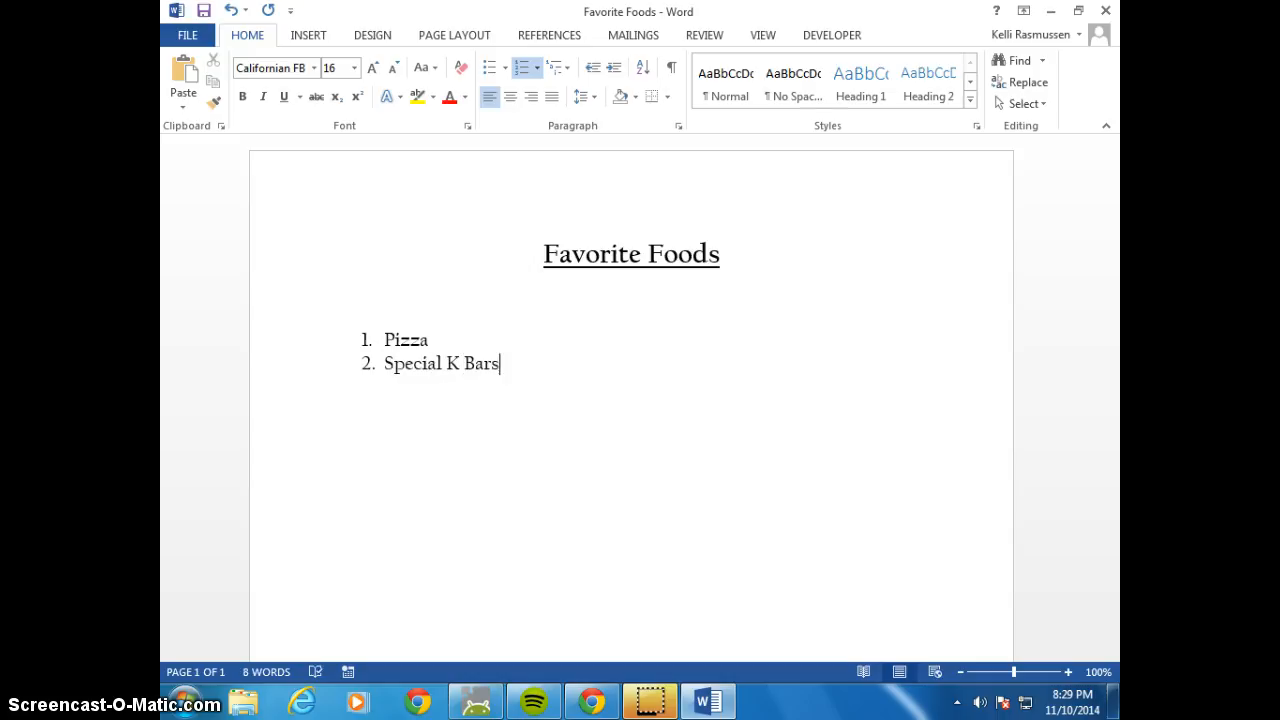
key("Return")
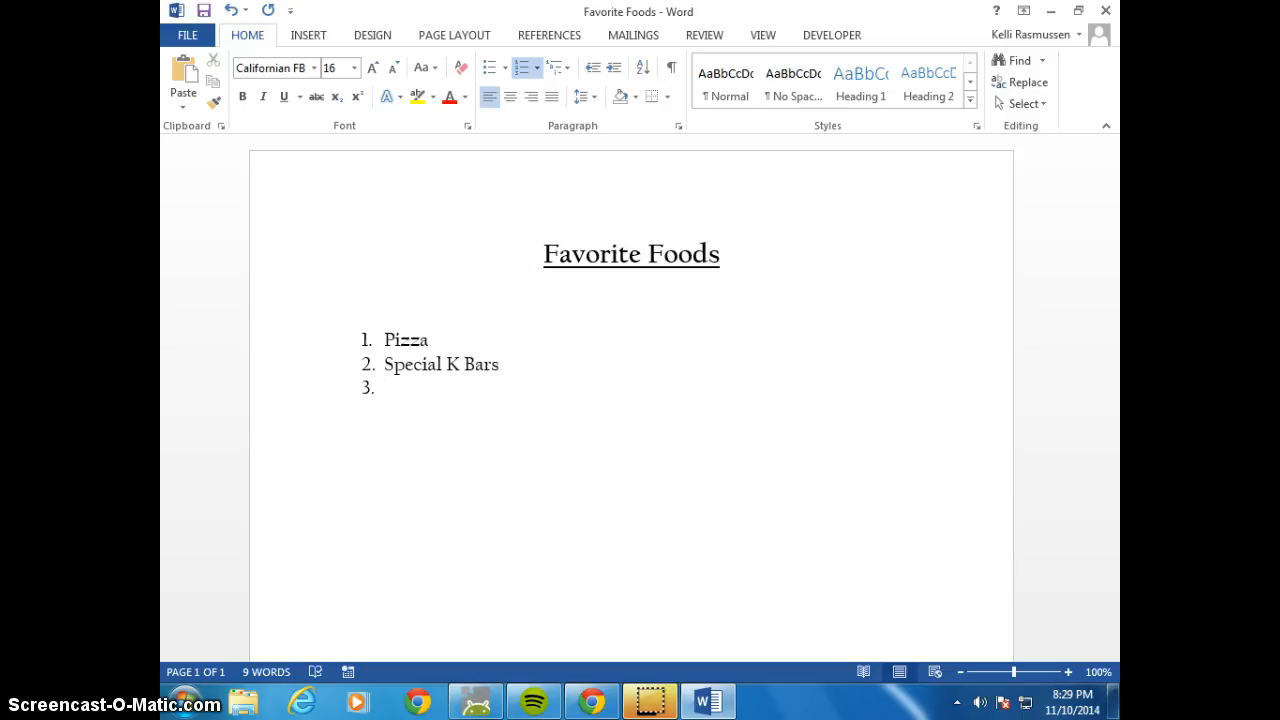
type("Chips and Salsa")
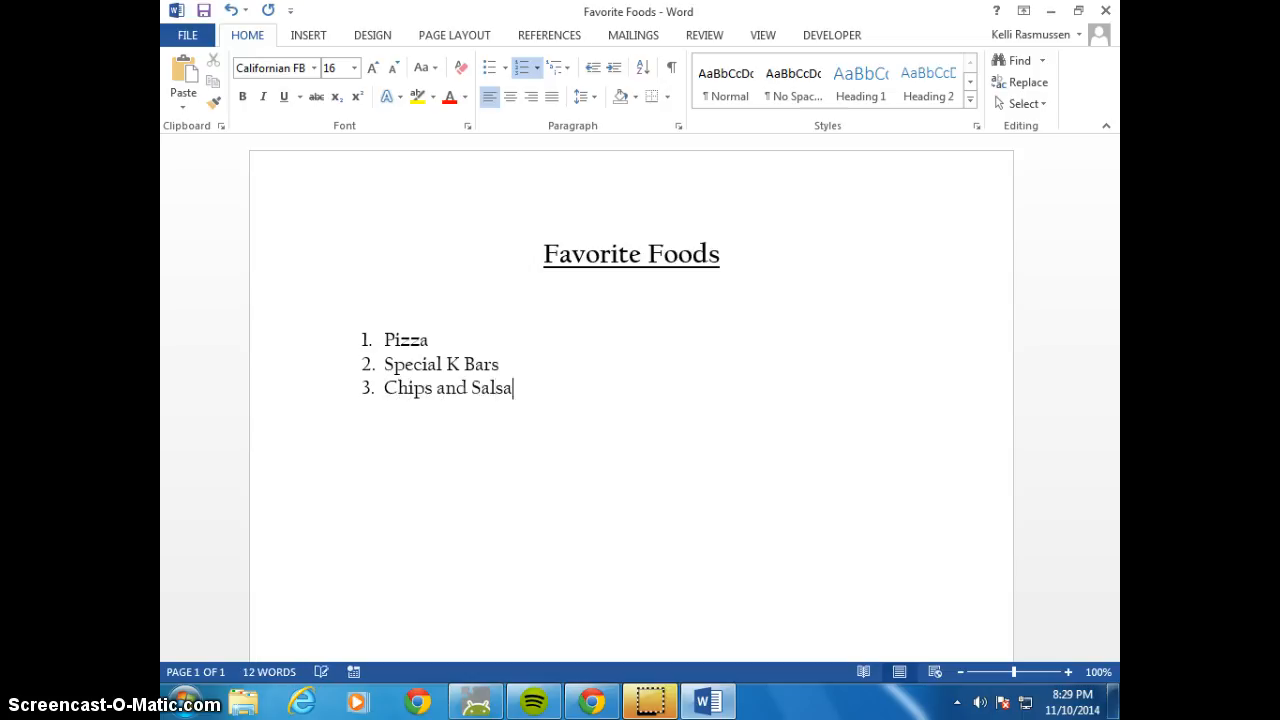
key("Return")
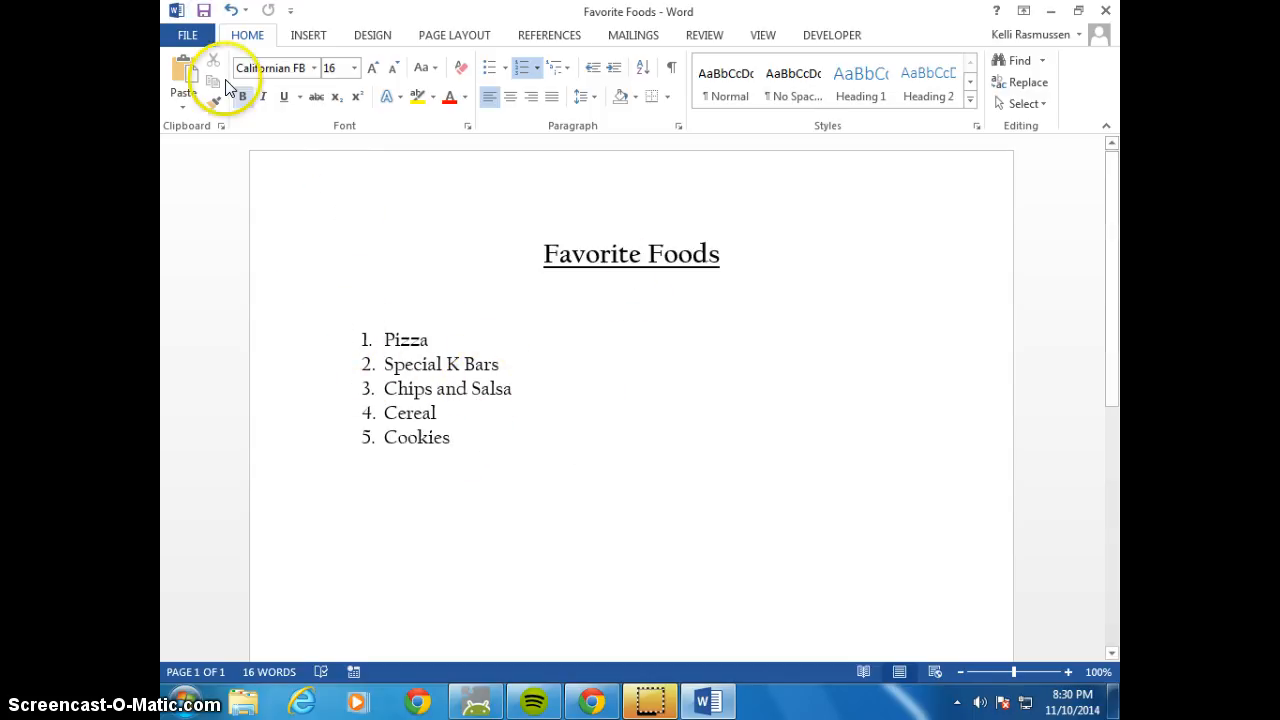
Save the finished Favorite Foods document and close it
left_click(199, 12)
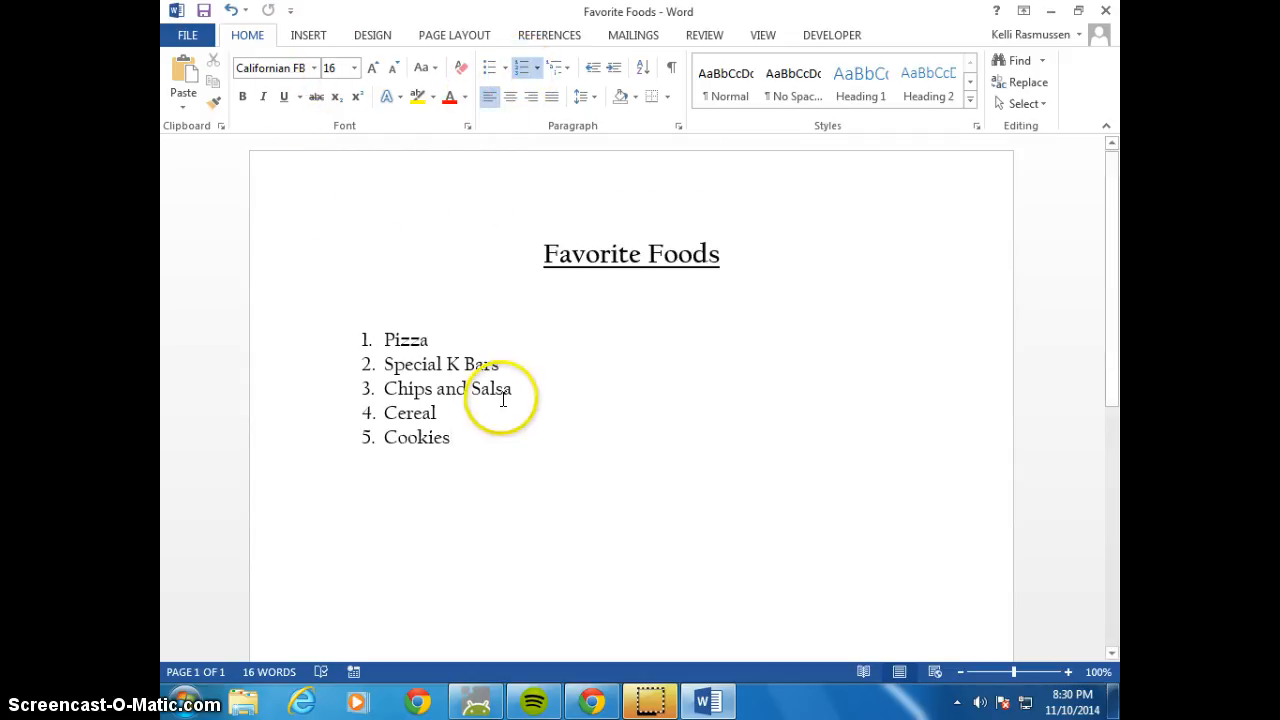
left_click(203, 11)
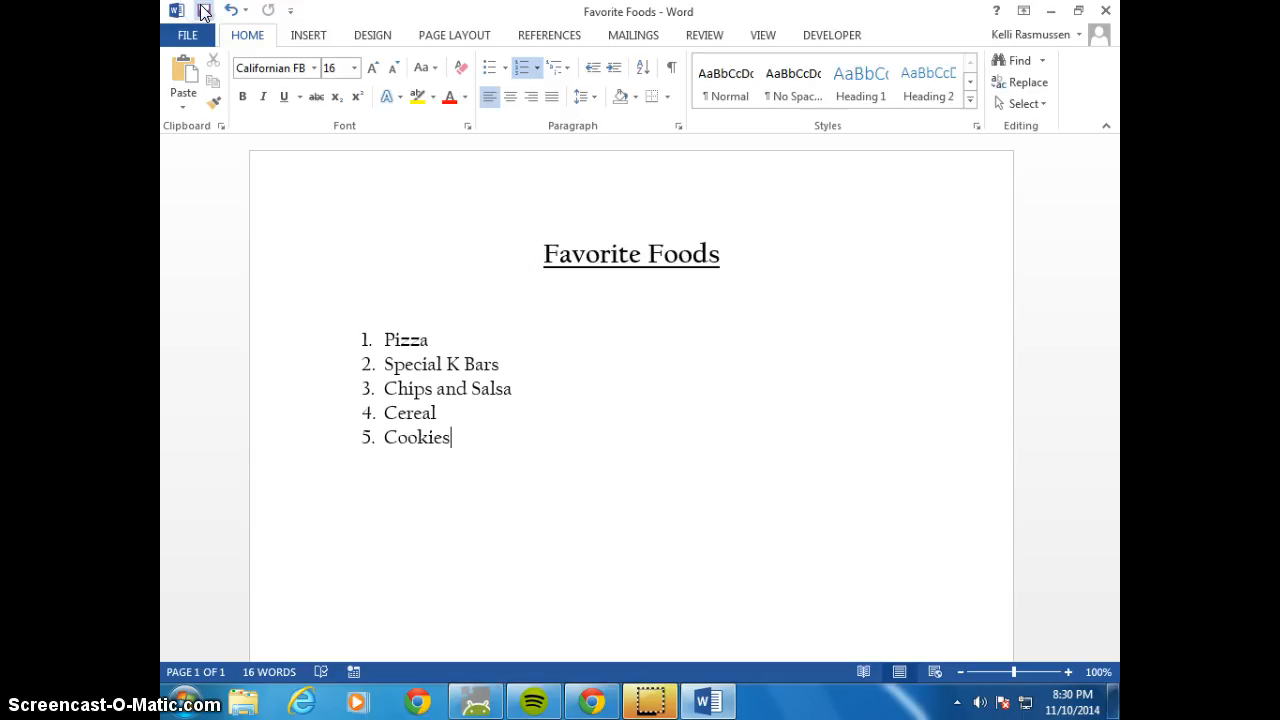
left_click(1105, 10)
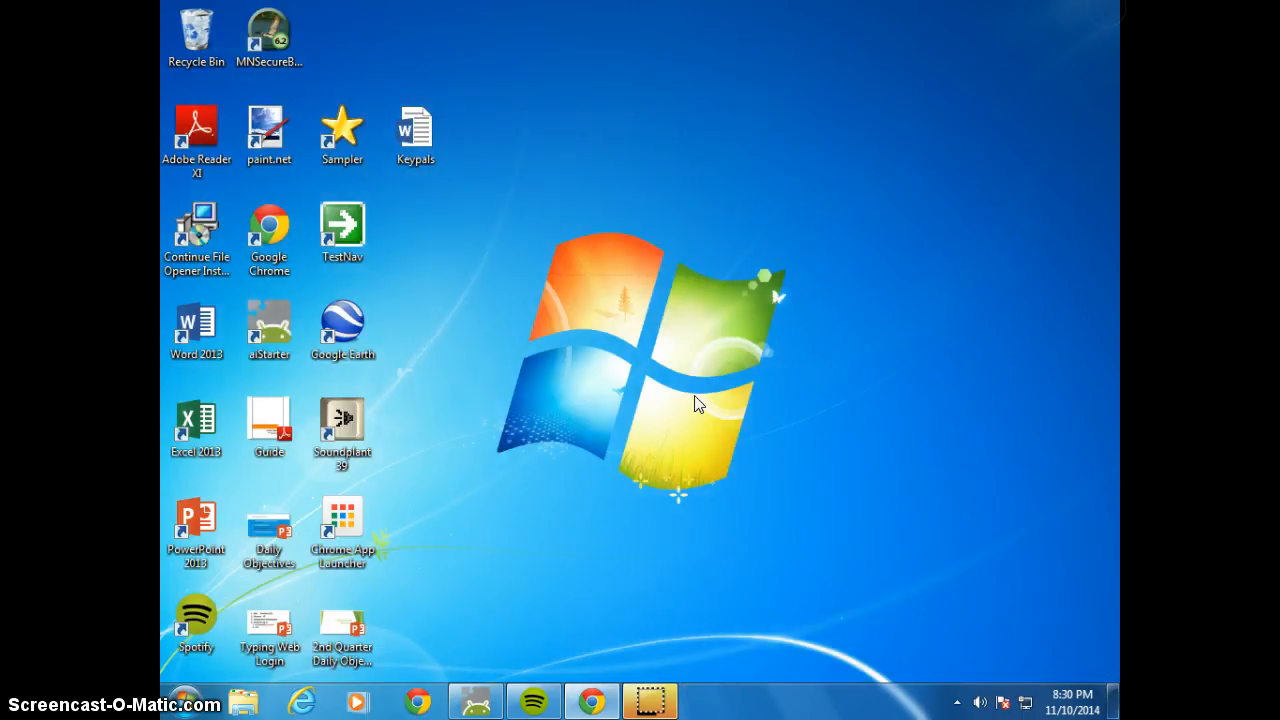